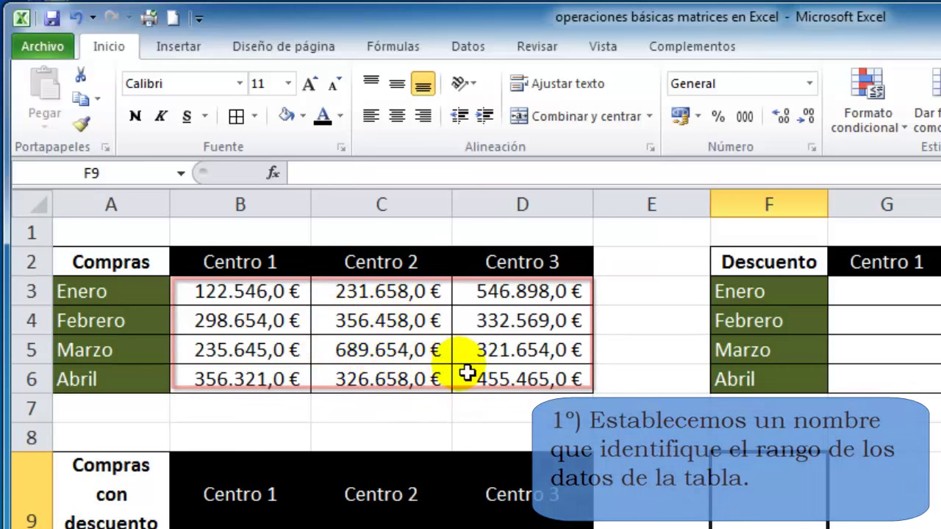
Step: Select the purchase amounts B3:D6 and name the range 'compras' in the Name Box
{"action": "left_click", "coordinate": [287, 298]}
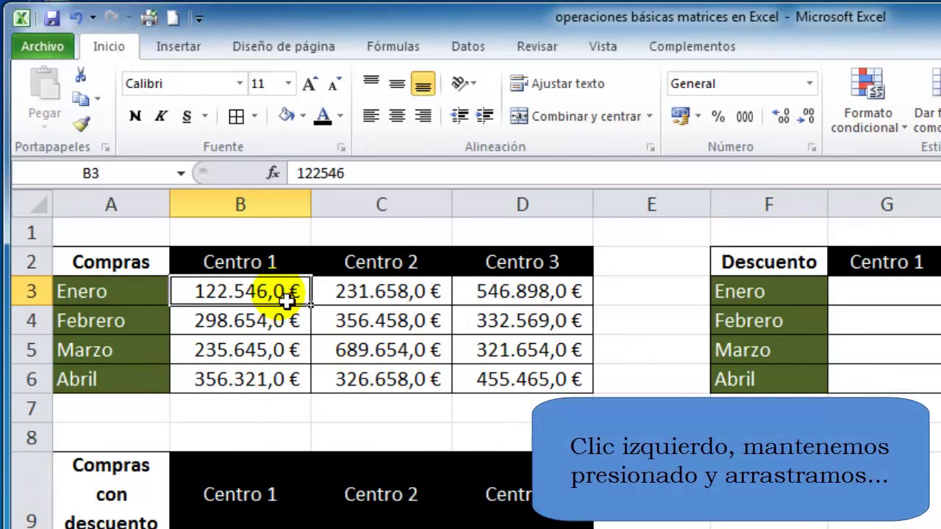
{"action": "left_click_drag", "start_coordinate": [287, 297], "coordinate": [488, 384]}
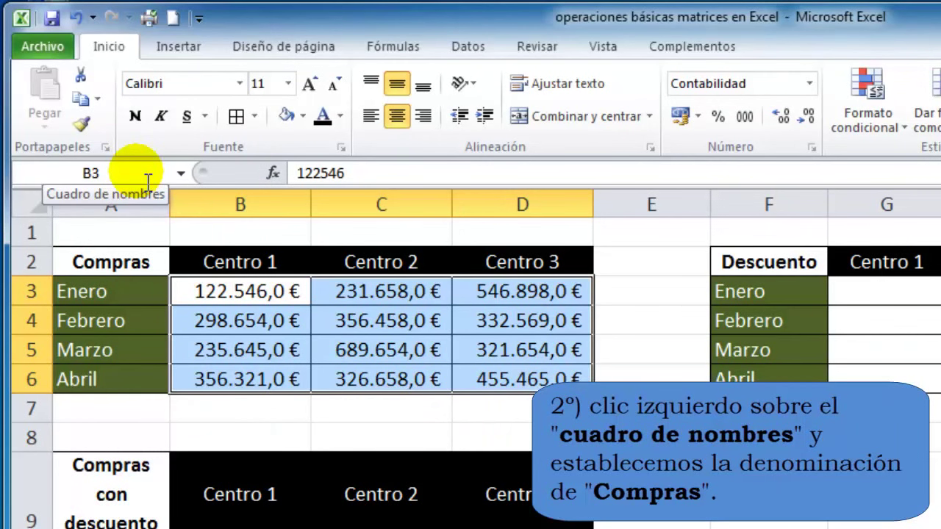
{"action": "left_click", "coordinate": [148, 182]}
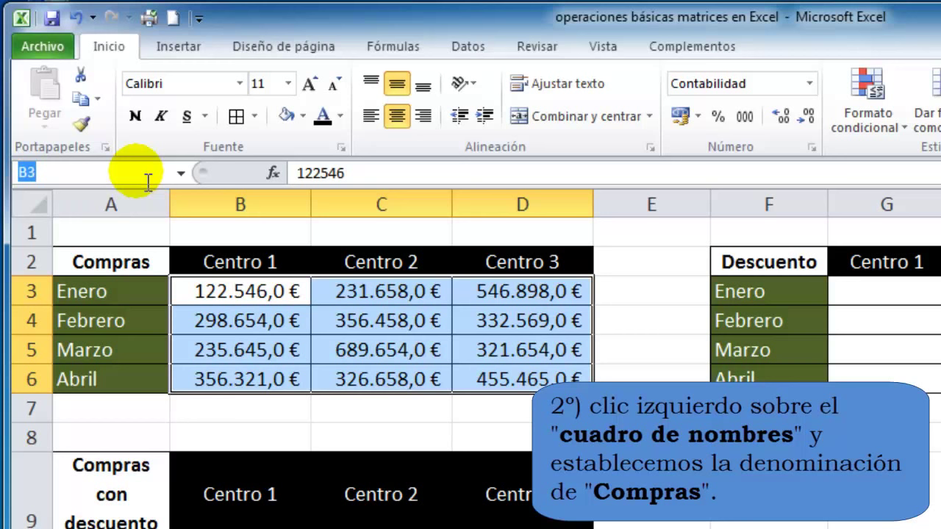
{"action": "type", "text": "com"}
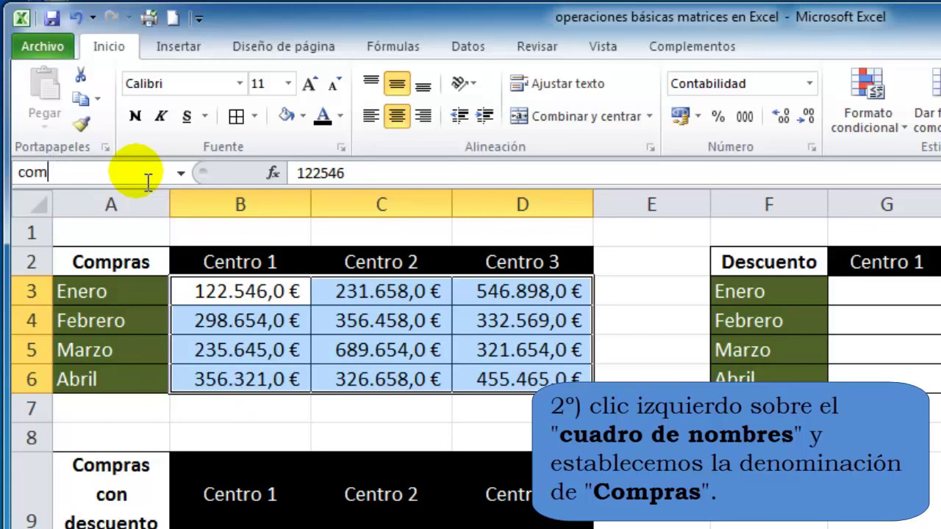
{"action": "type", "text": "pras"}
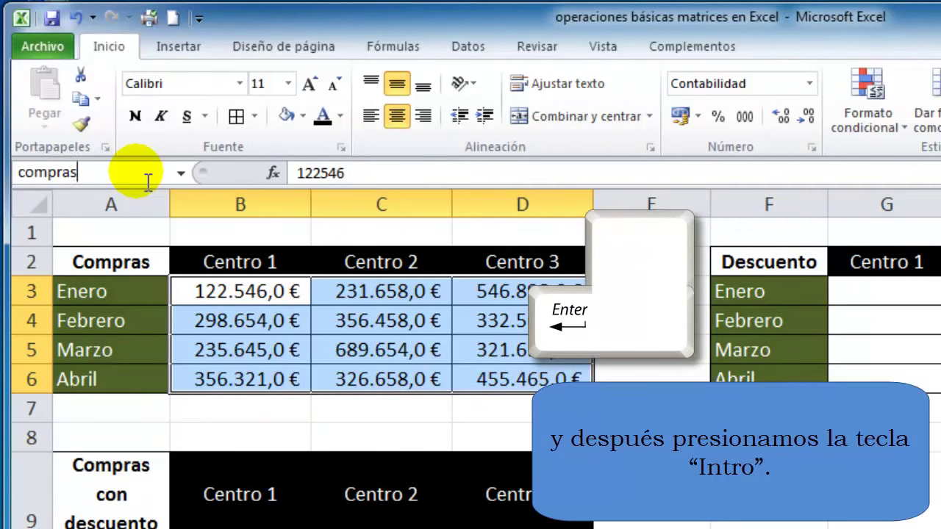
{"action": "key", "text": "Return"}
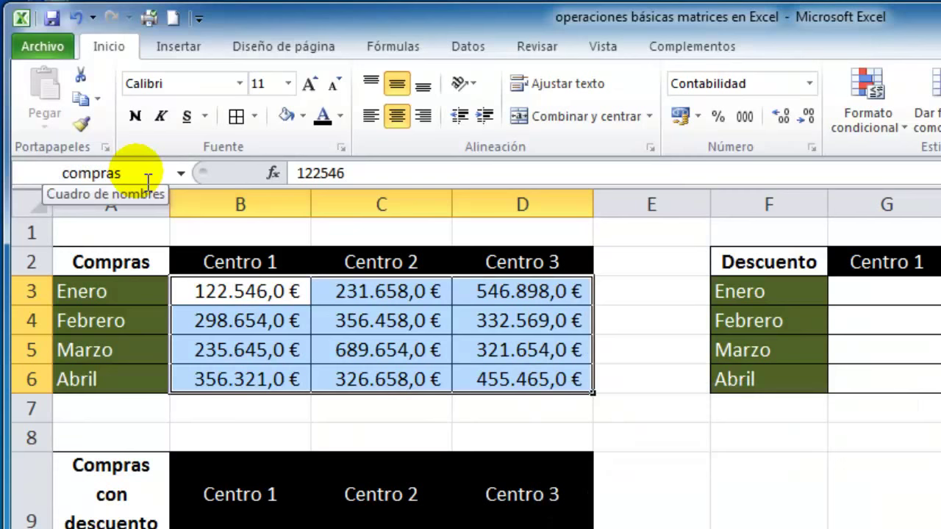
{"action": "left_click", "coordinate": [771, 444]}
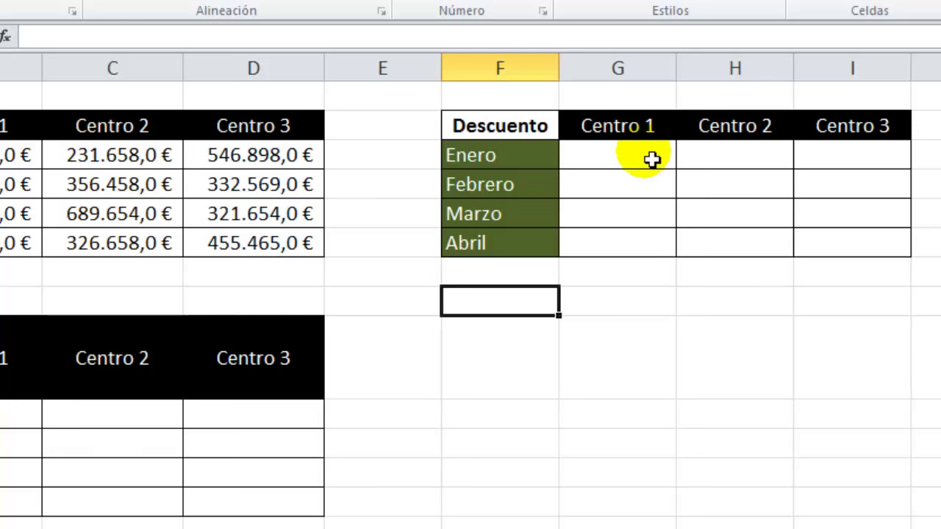
Step: Enter =compras*8% as an array formula across G3:I6, e.g. 9.804 for Centro 1 in Enero
{"action": "left_click_drag", "start_coordinate": [653, 159], "coordinate": [832, 246]}
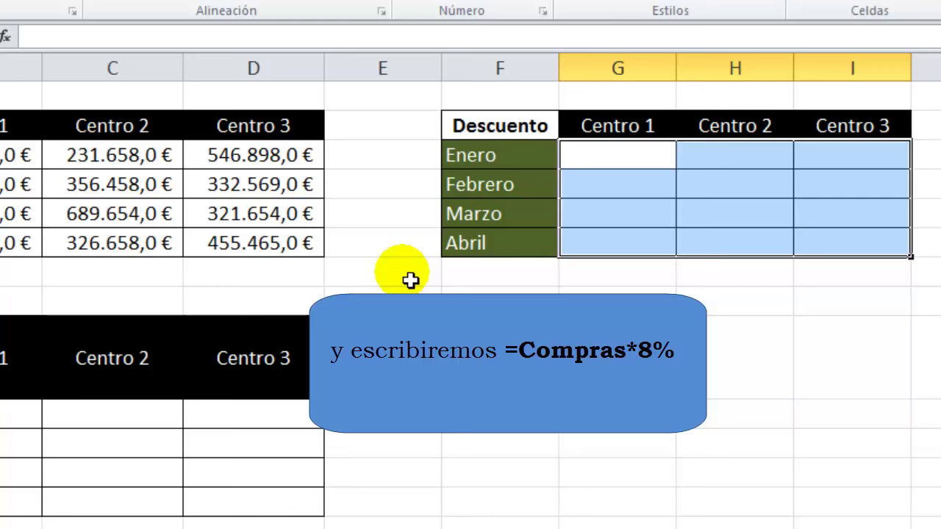
{"action": "type", "text": "="}
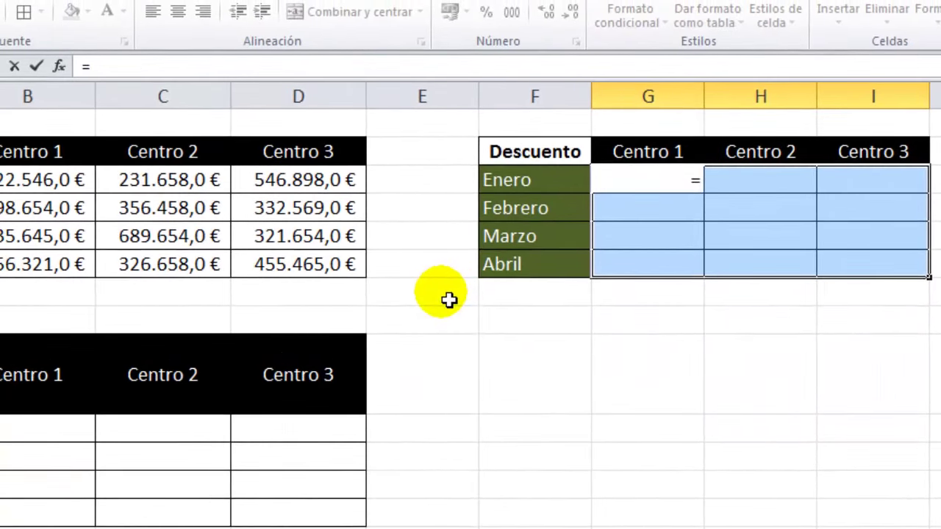
{"action": "type", "text": "compras"}
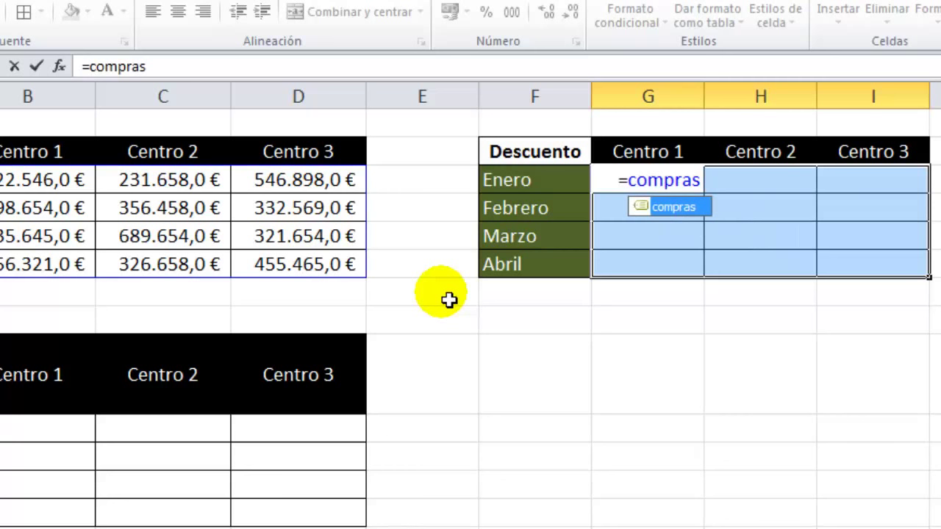
{"action": "type", "text": "*8%"}
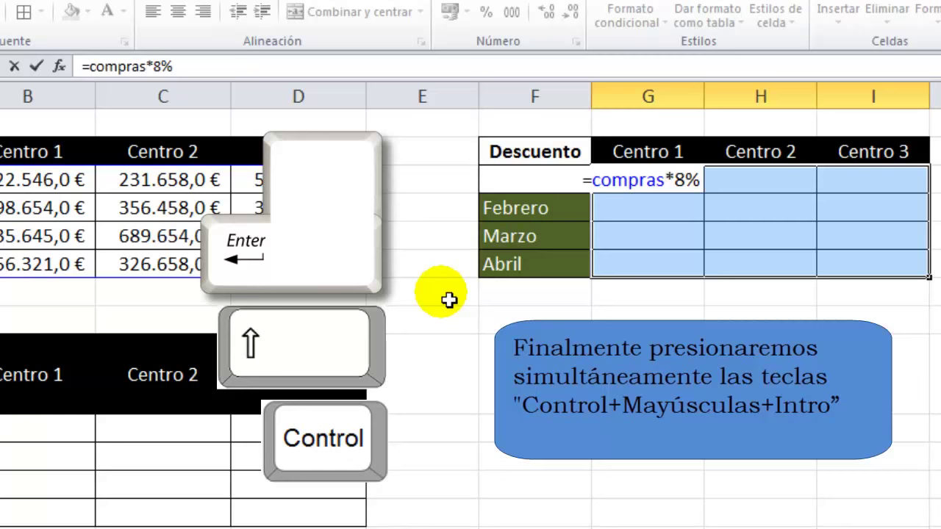
{"action": "key", "text": "ctrl+shift+Return"}
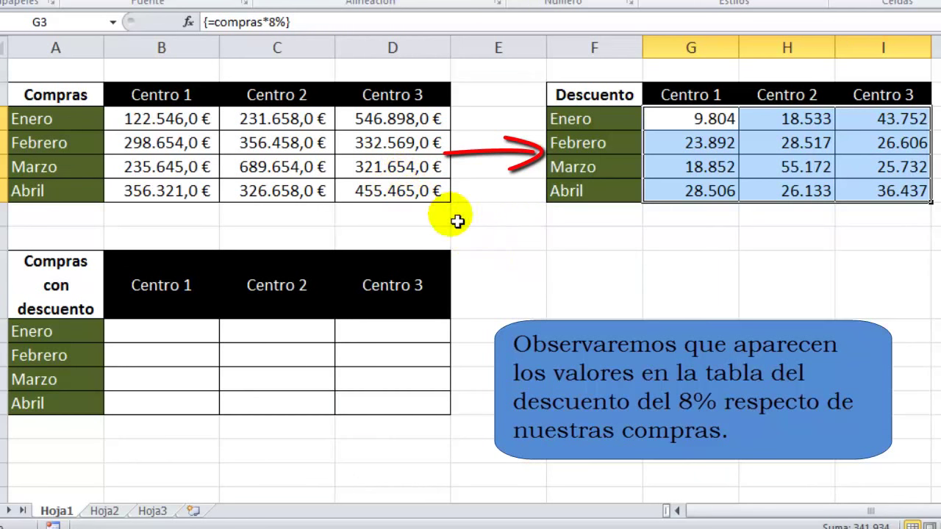
{"action": "left_click", "coordinate": [656, 290]}
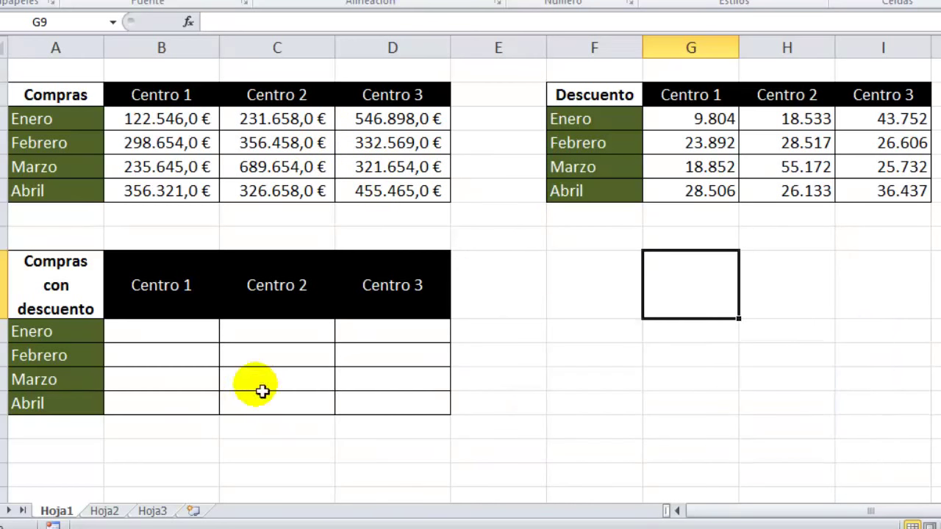
Step: Enter =compras-compras*8% as an array formula across B10:D13, giving 112.742 for Centro 1 in Enero
{"action": "left_click", "coordinate": [185, 334]}
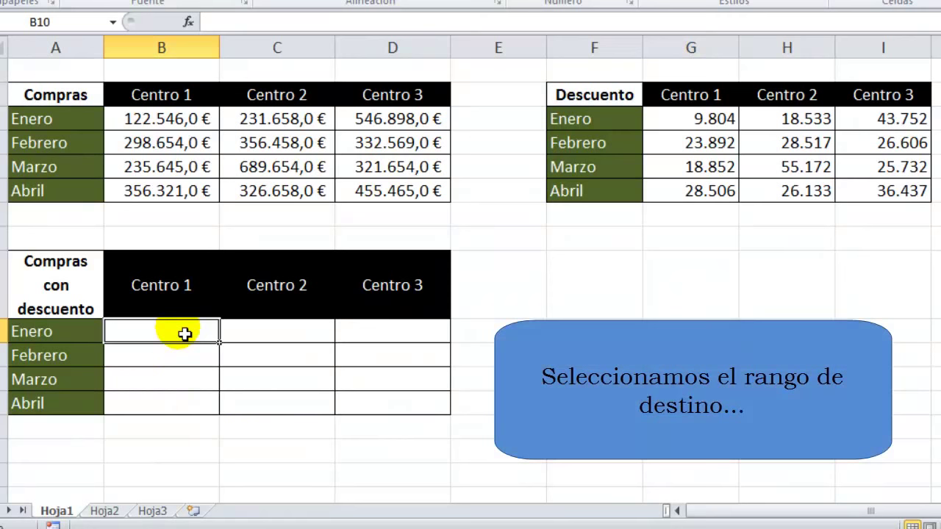
{"action": "left_click_drag", "start_coordinate": [185, 334], "coordinate": [363, 403]}
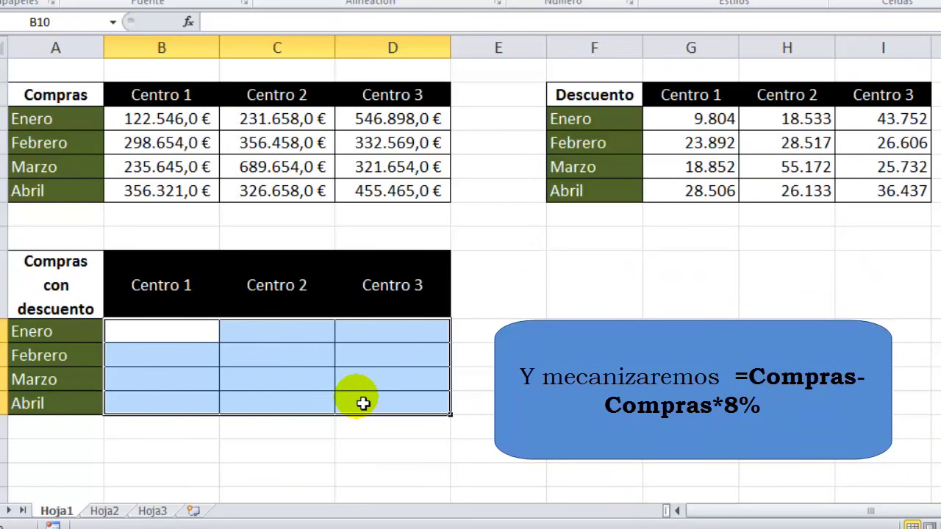
{"action": "type", "text": "=c"}
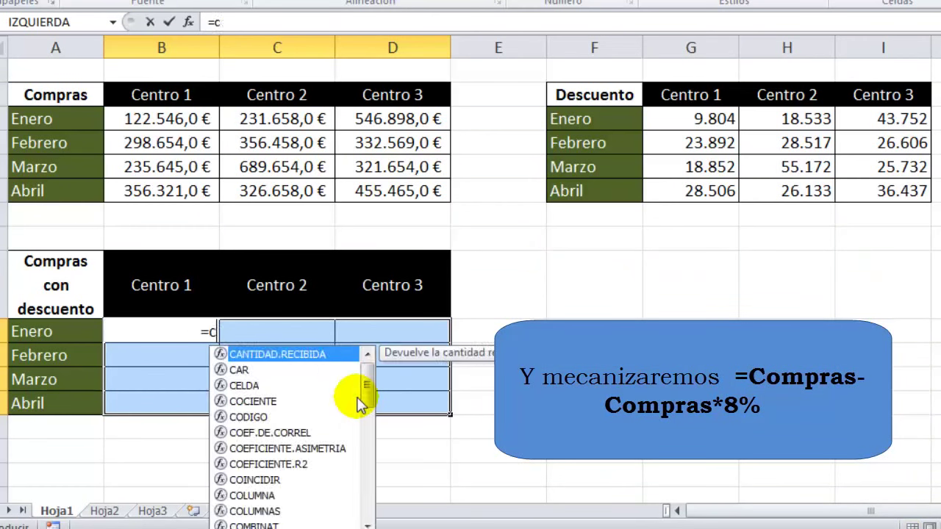
{"action": "type", "text": "ompras"}
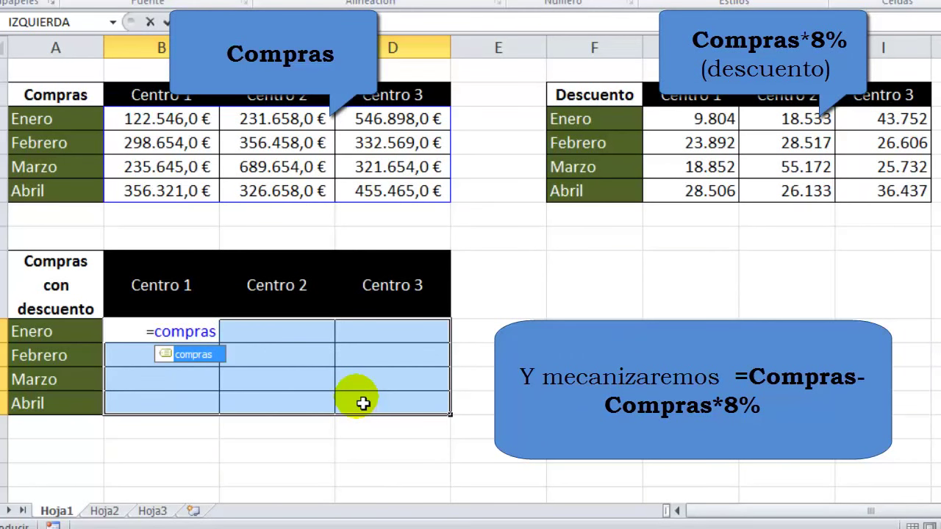
{"action": "type", "text": "-"}
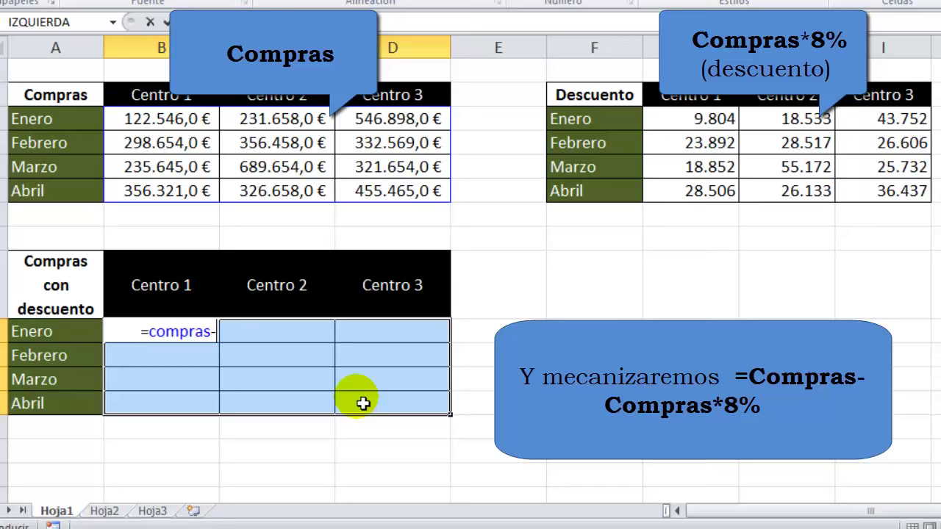
{"action": "type", "text": "co"}
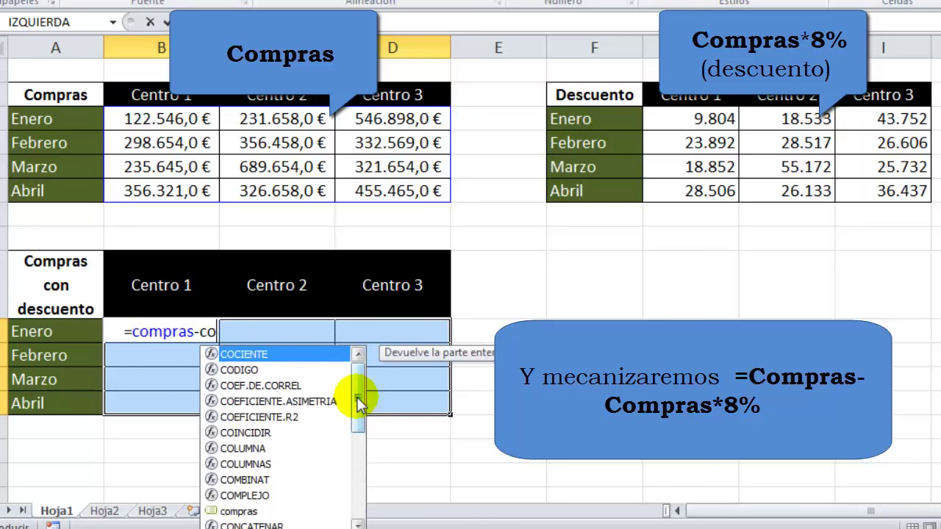
{"action": "type", "text": "mpras"}
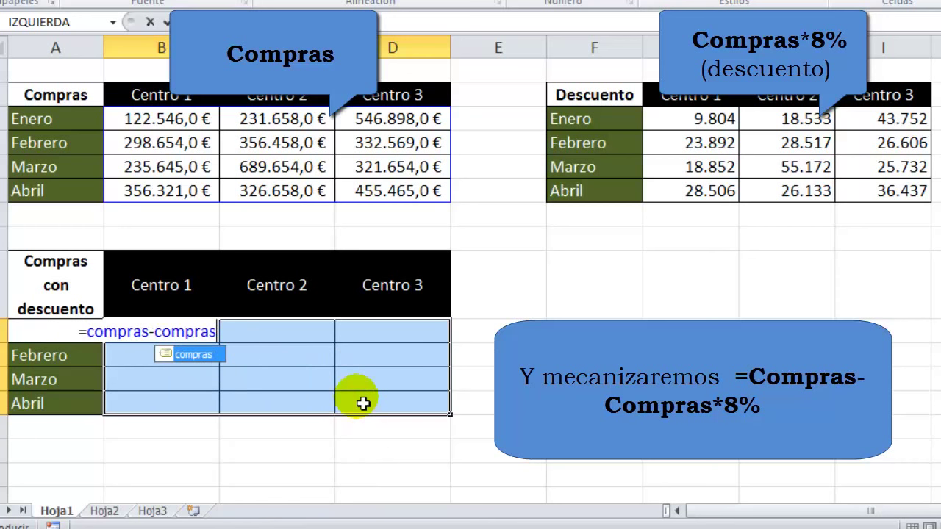
{"action": "type", "text": "*8"}
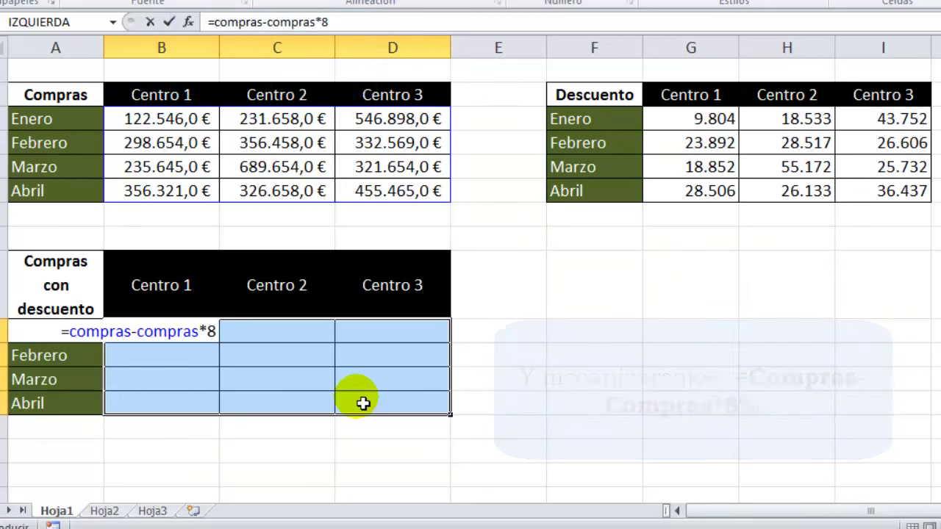
{"action": "type", "text": "%"}
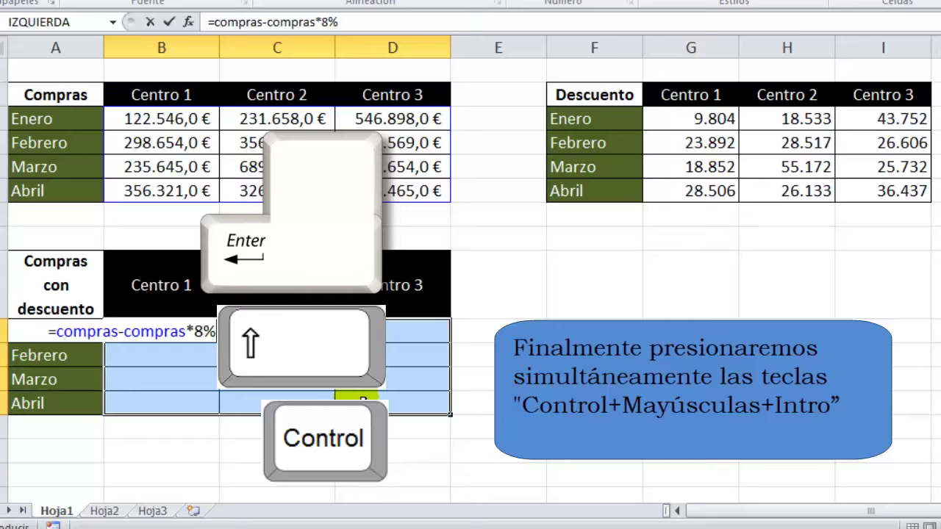
{"action": "key", "text": "ctrl+shift+Return"}
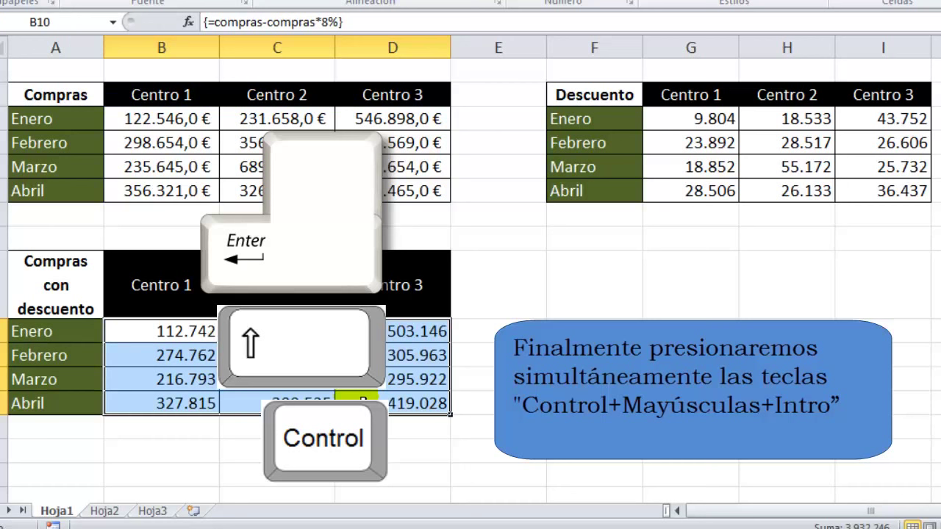
{"action": "left_click", "coordinate": [544, 383]}
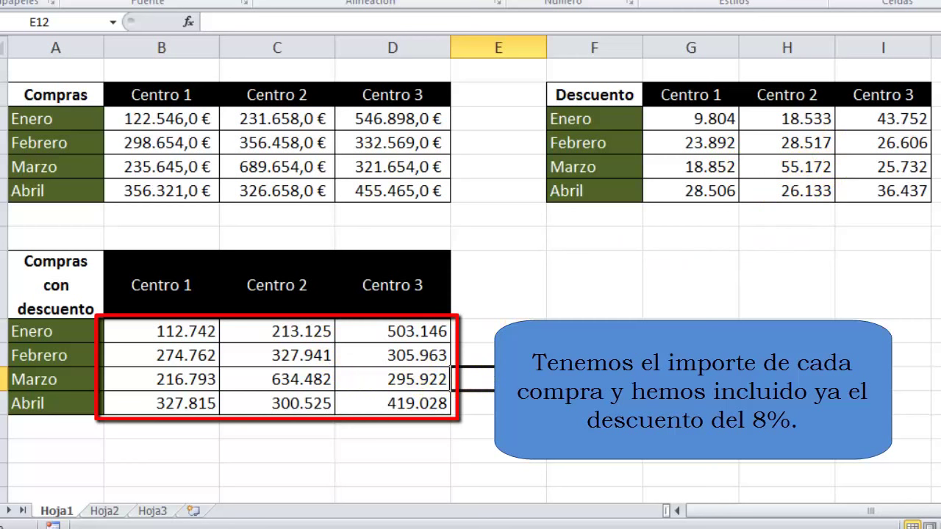
Step: Type the label DESCUENTO TOTAL into merged cell F9 under the Descuento table
{"action": "left_click", "coordinate": [537, 416]}
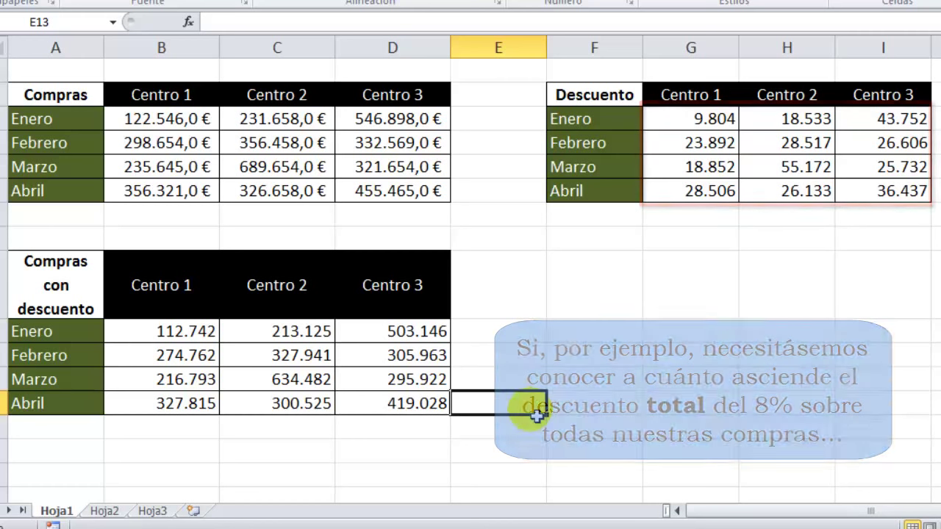
{"action": "left_click", "coordinate": [640, 311]}
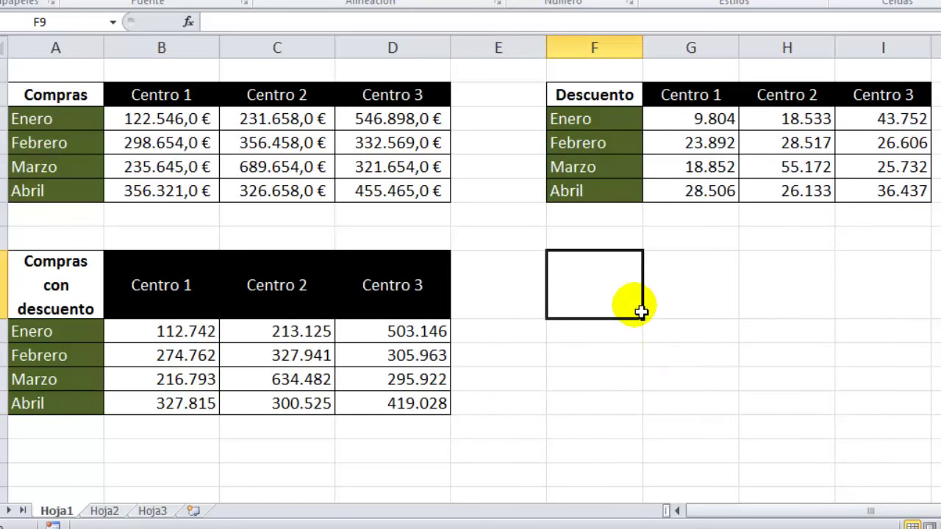
{"action": "type", "text": "DESCUENTO"}
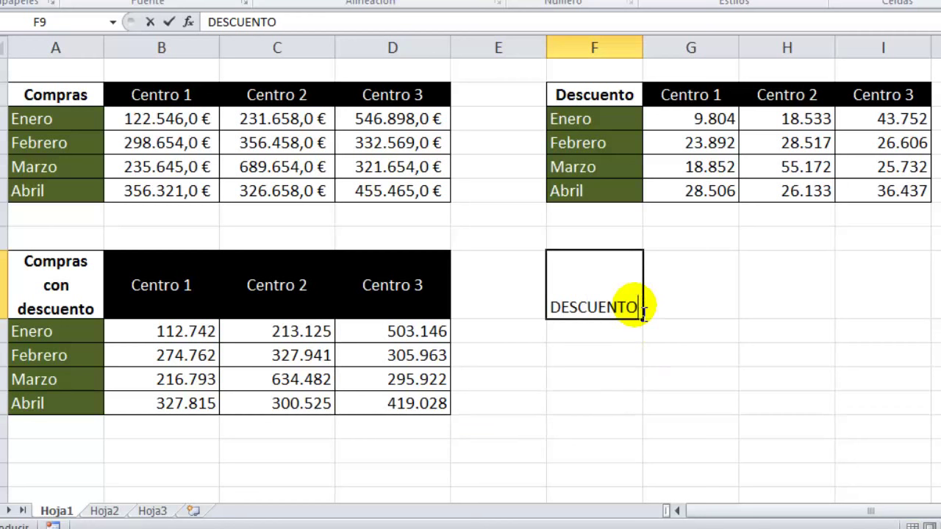
{"action": "type", "text": " TOTAL"}
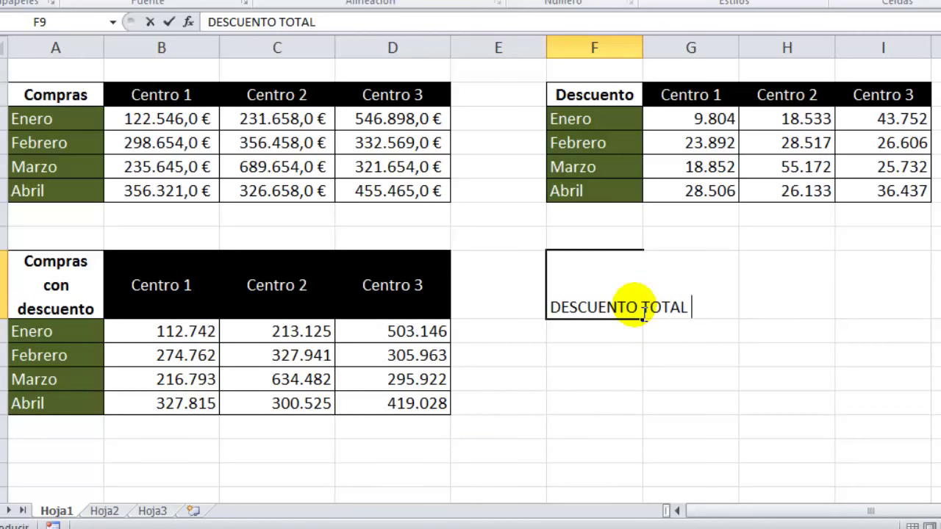
{"action": "key", "text": "Tab"}
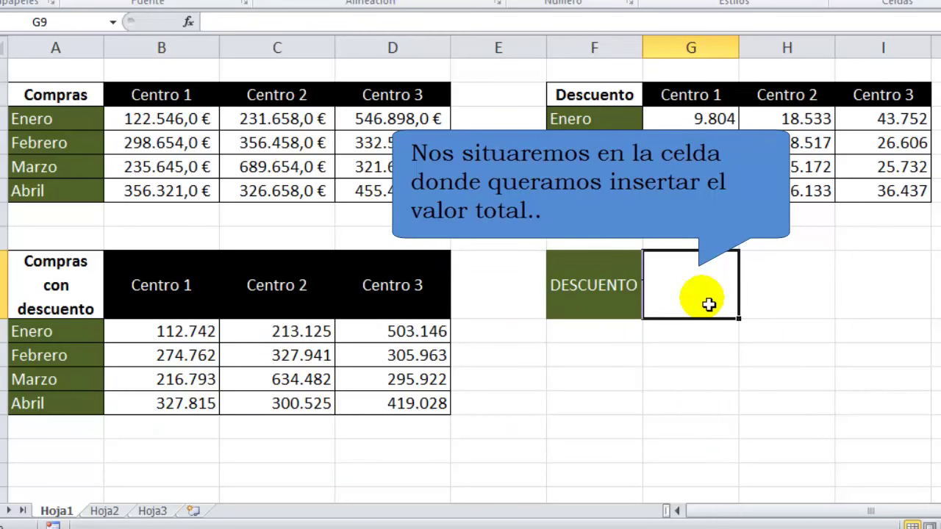
Step: Enter {=SUMA(compras*8%)} in G9 for 341934,4, then select the Descuento values to compare sums
{"action": "type", "text": "=SUMA("}
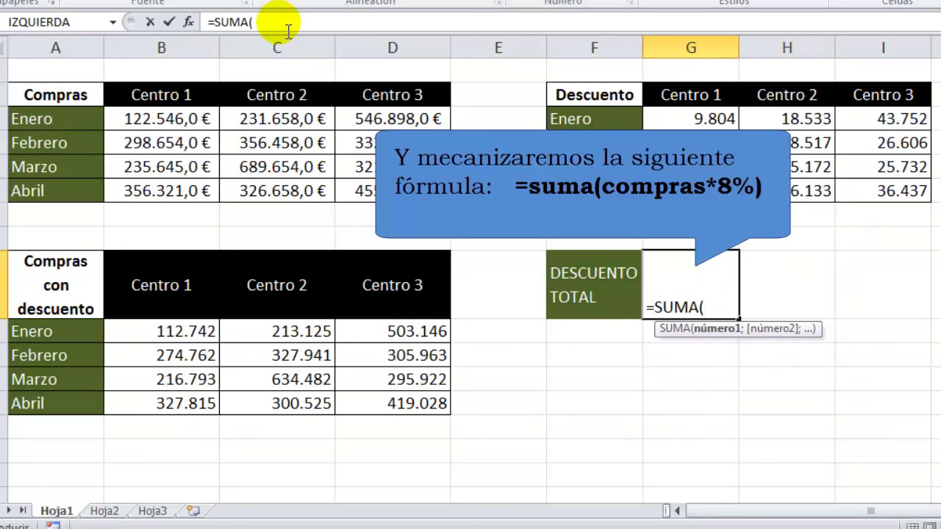
{"action": "type", "text": "compras"}
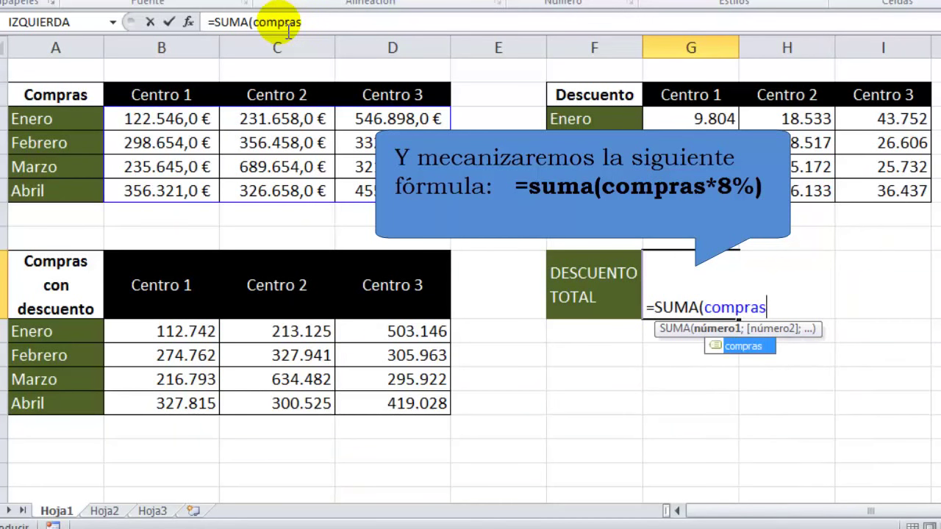
{"action": "type", "text": "*8"}
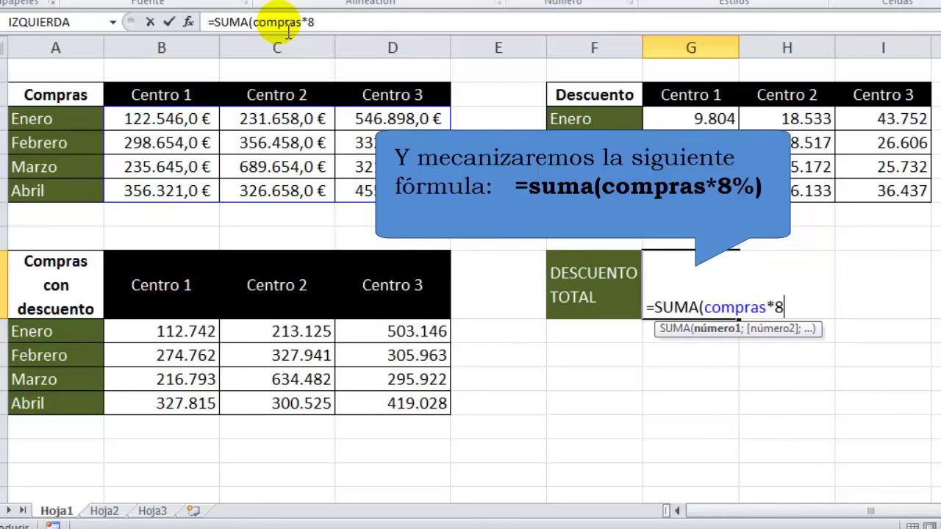
{"action": "type", "text": "%"}
{"action": "type", "text": ")"}
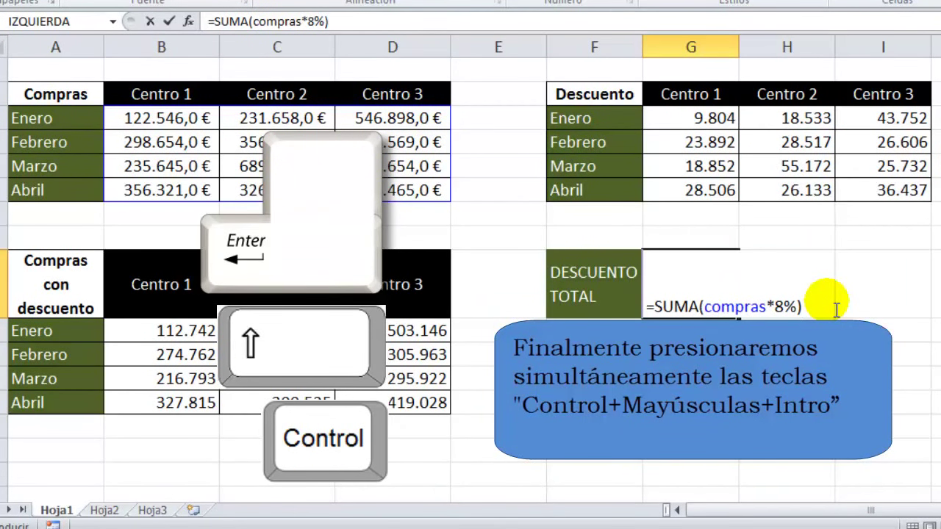
{"action": "key", "text": "ctrl+shift+Return"}
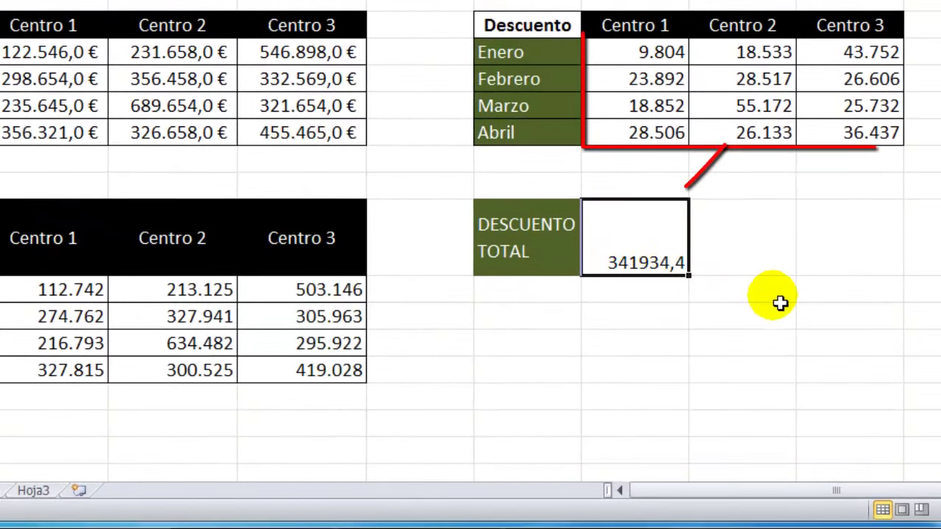
{"action": "left_click_drag", "start_coordinate": [873, 132], "coordinate": [683, 53]}
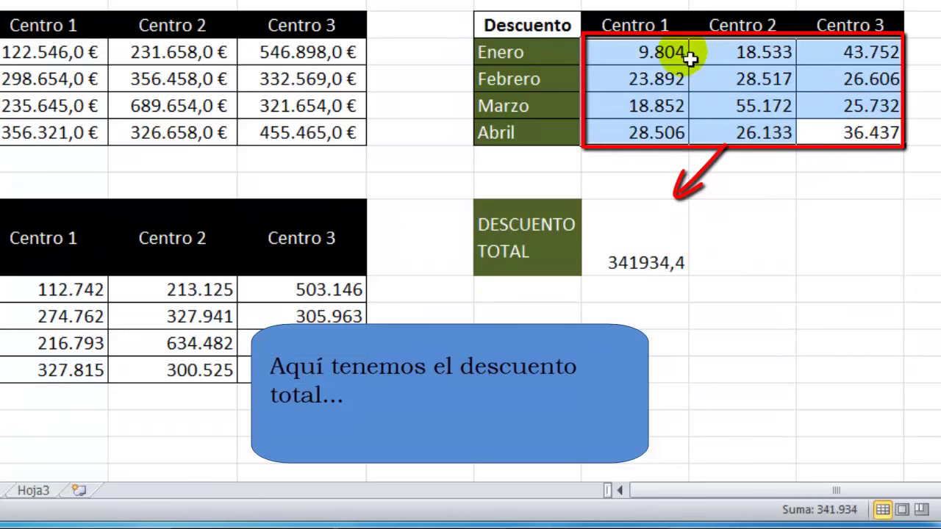